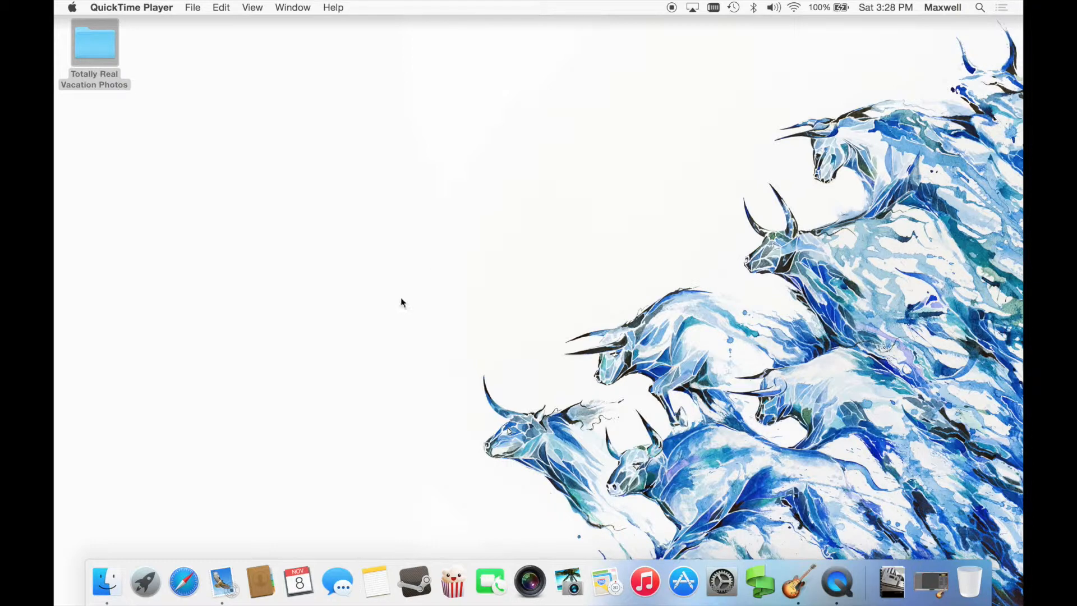
Switch to Mail, read the "Super Real Vacation Spot!" message, and minimize the mail window.
click(222, 584)
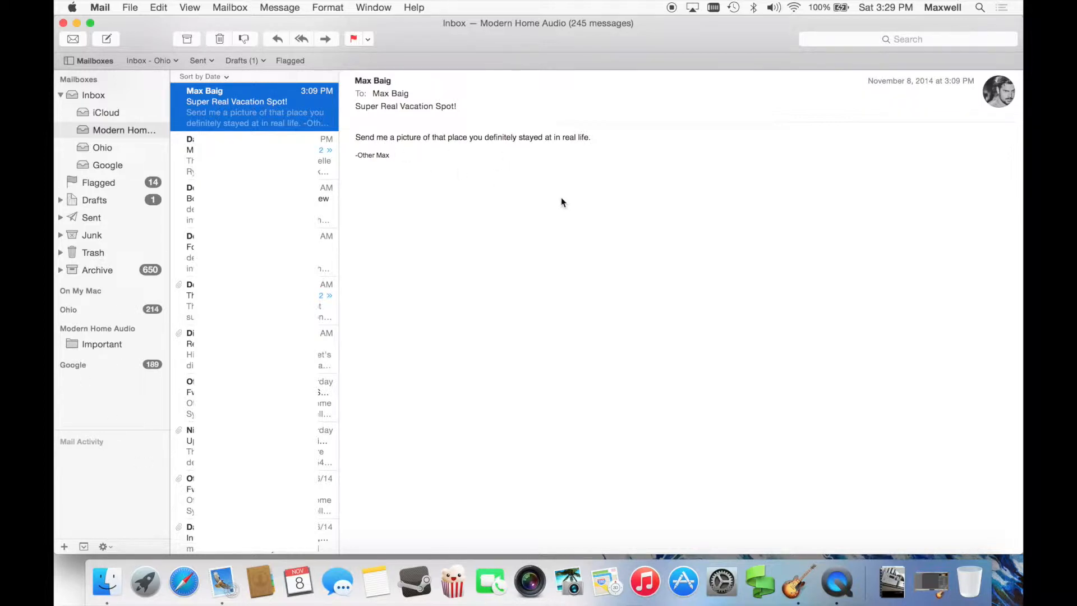
click(77, 23)
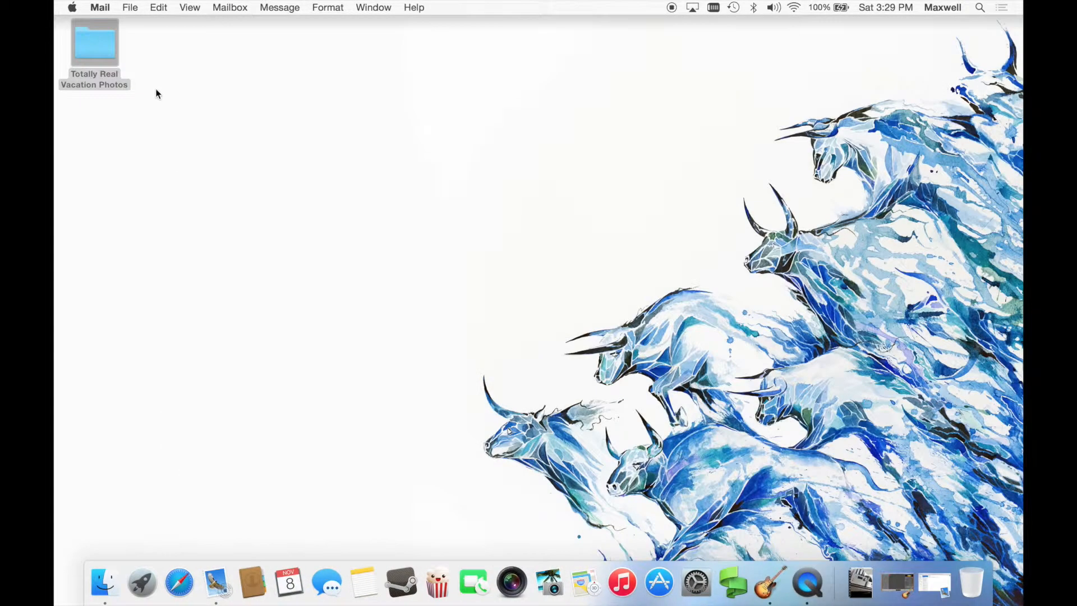
Start a new mail message with "I definitely took this.jpg" from the desktop folder Totally Real Vacation Photos attached.
double_click(96, 43)
click(463, 119)
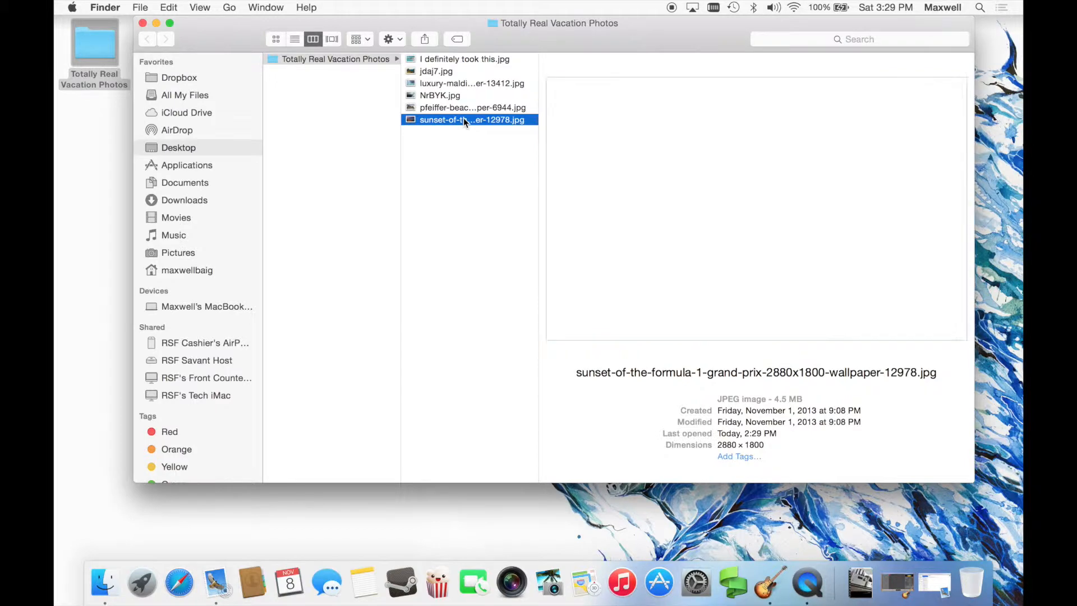
key(Up)
key(Up)
key(Up)
key(Up)
key(Up)
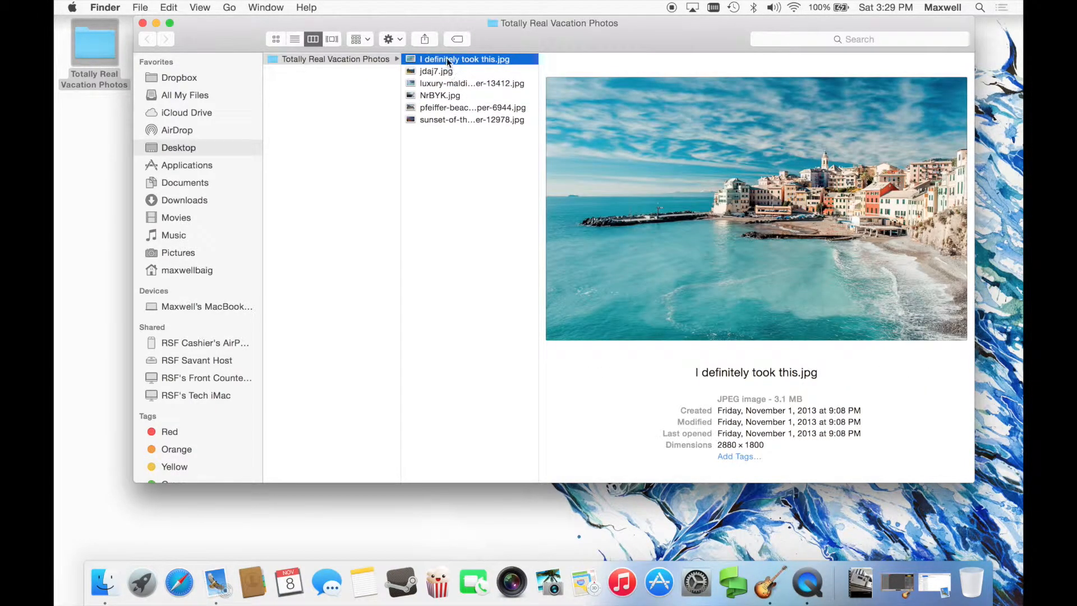
drag(447, 62, 214, 590)
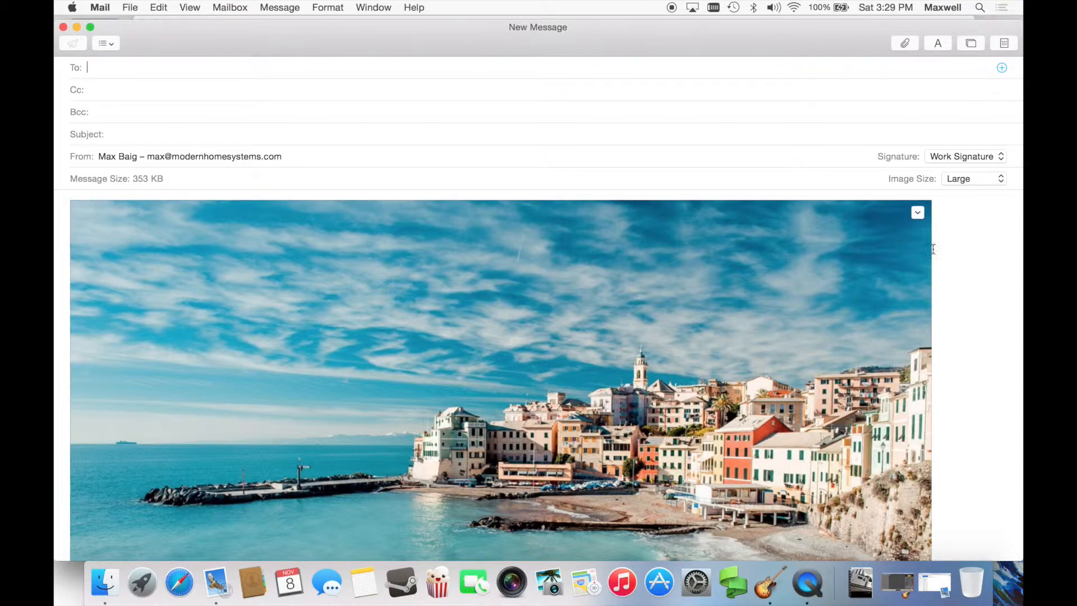
Open the attached image in Markup and sketch a white curved arrow from the sea to the bell tower.
click(917, 212)
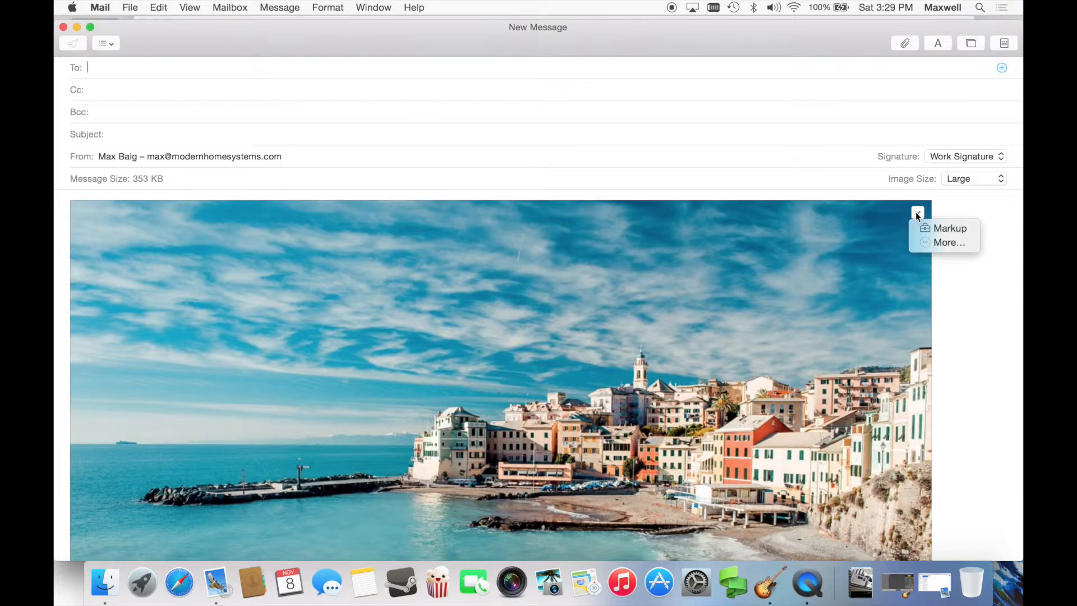
click(942, 229)
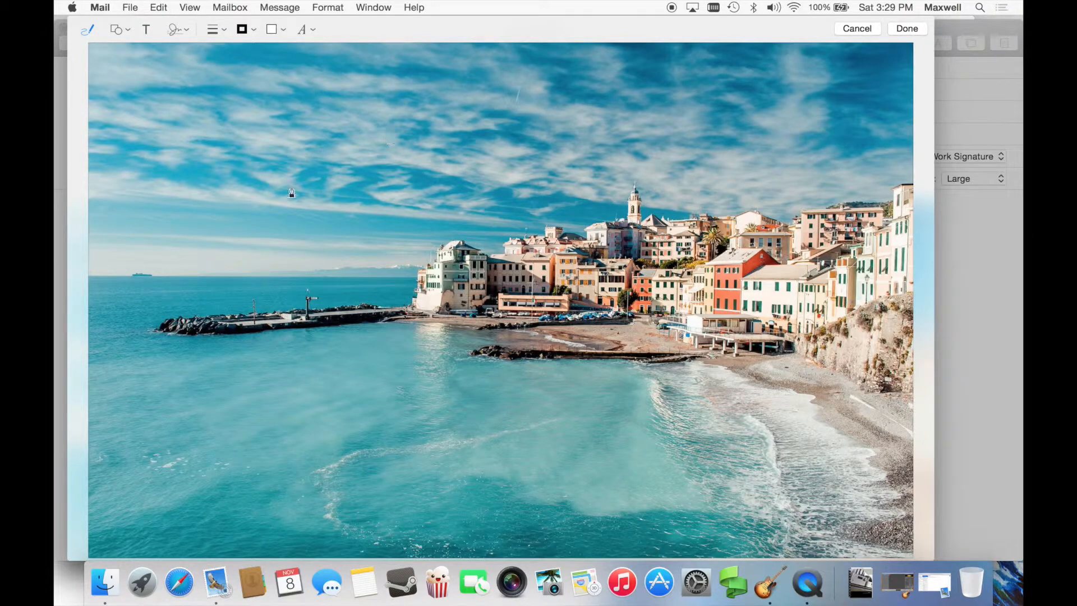
mouse_move(209, 370)
mouse_down()
mouse_move(306, 258)
mouse_move(369, 235)
mouse_move(611, 202)
mouse_move(595, 201)
mouse_up()
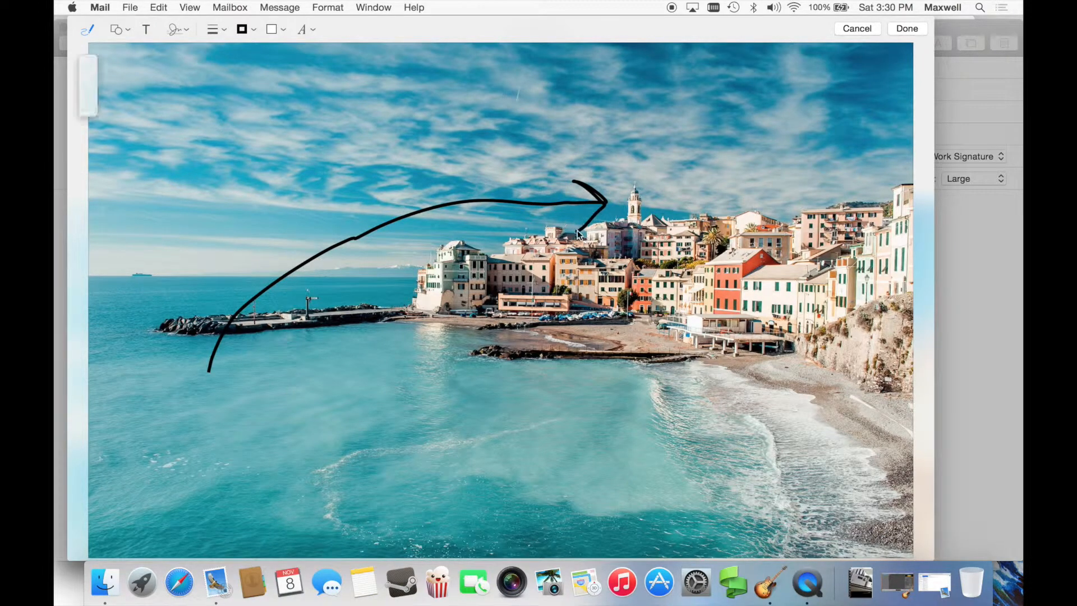
drag(606, 202, 620, 210)
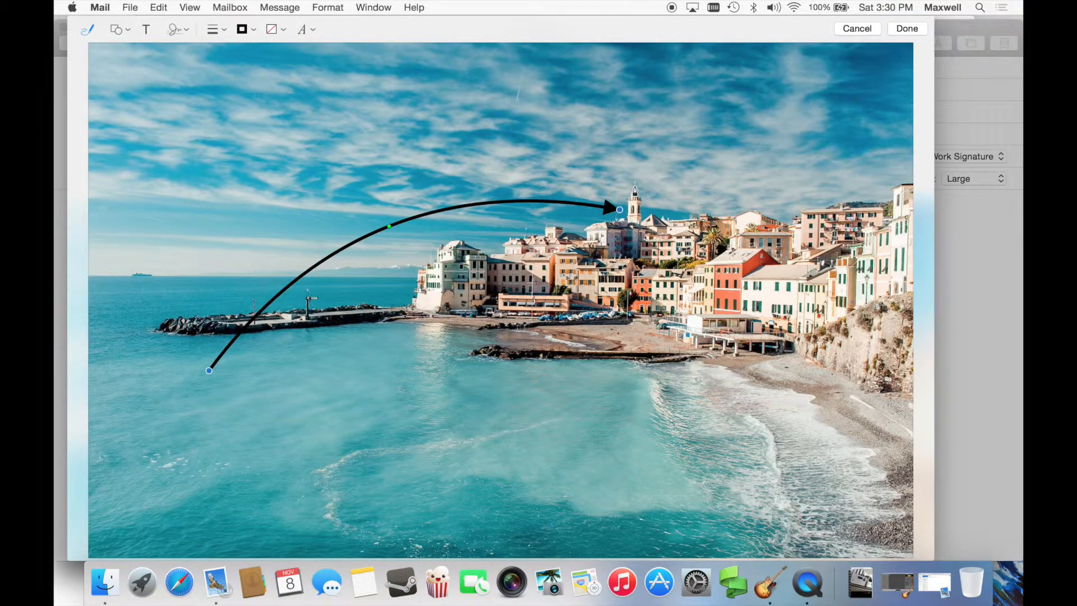
click(249, 34)
click(203, 56)
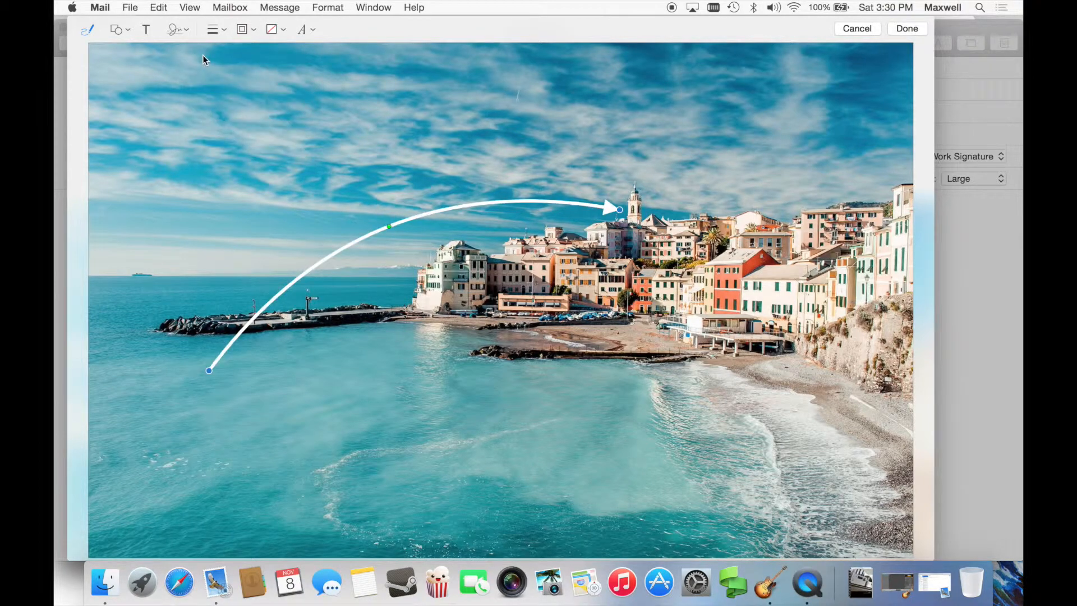
Add a text box reading "Favorite Vacation Spot" to the image.
click(148, 30)
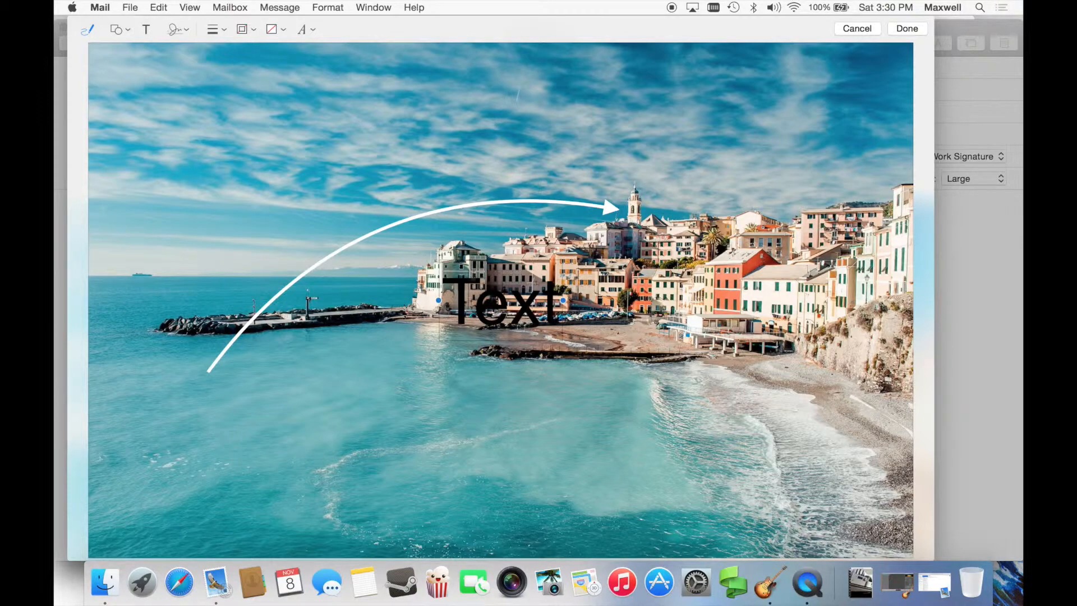
text(Favori)
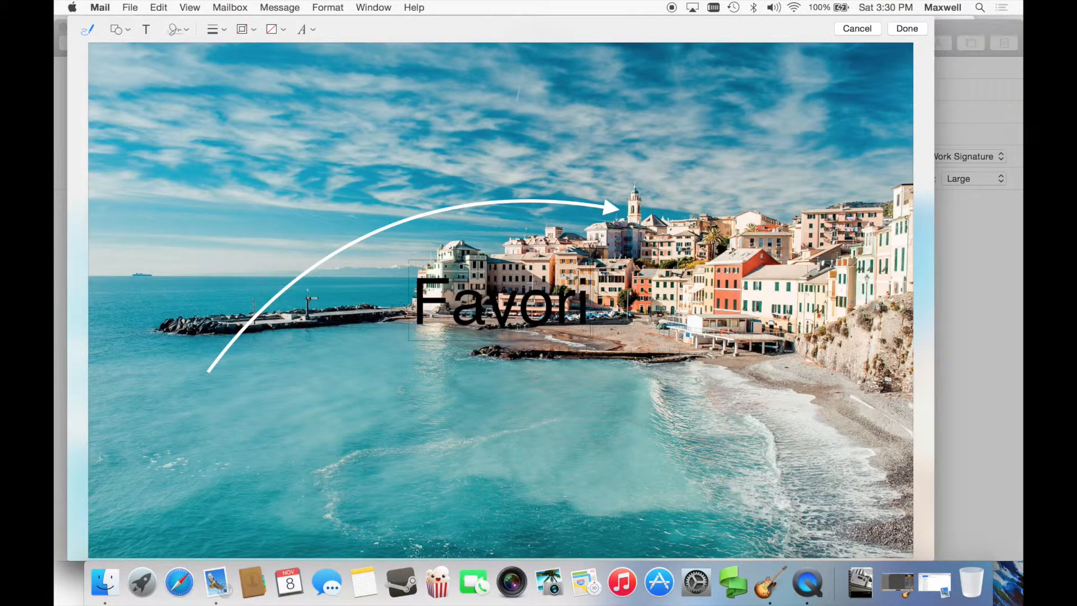
text(te Facation Spot)
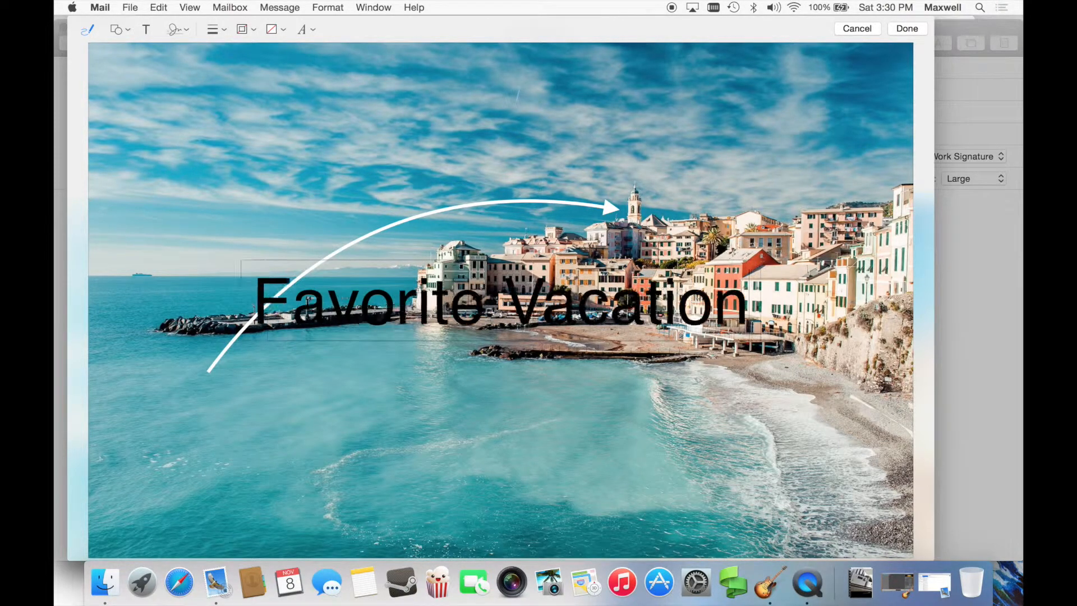
Color the "Favorite Vacation Spot" text white and move it up into the sky as a title.
triple_click(456, 309)
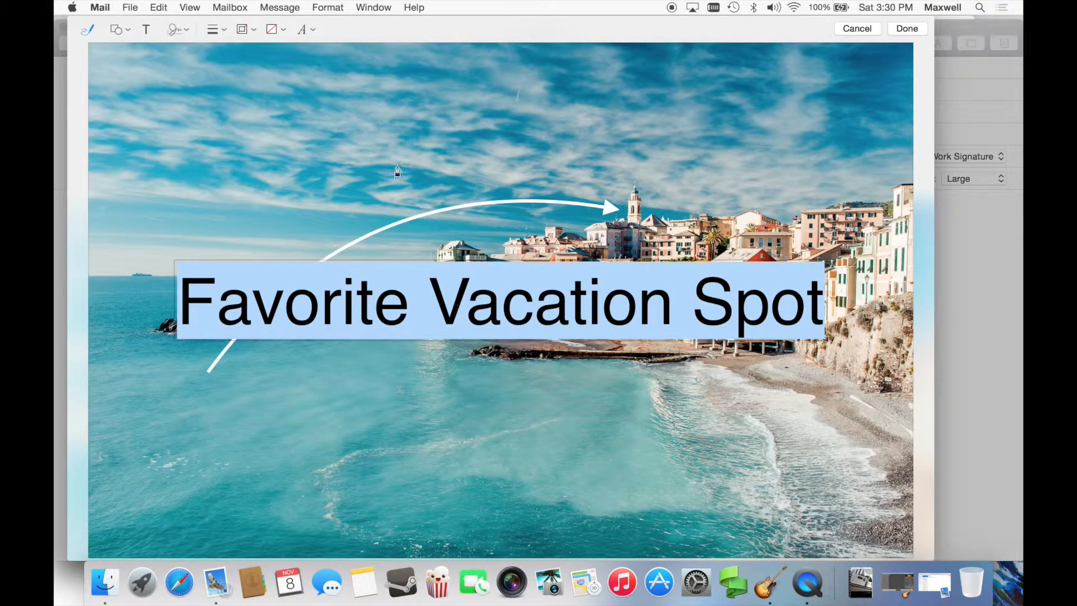
click(317, 31)
click(362, 63)
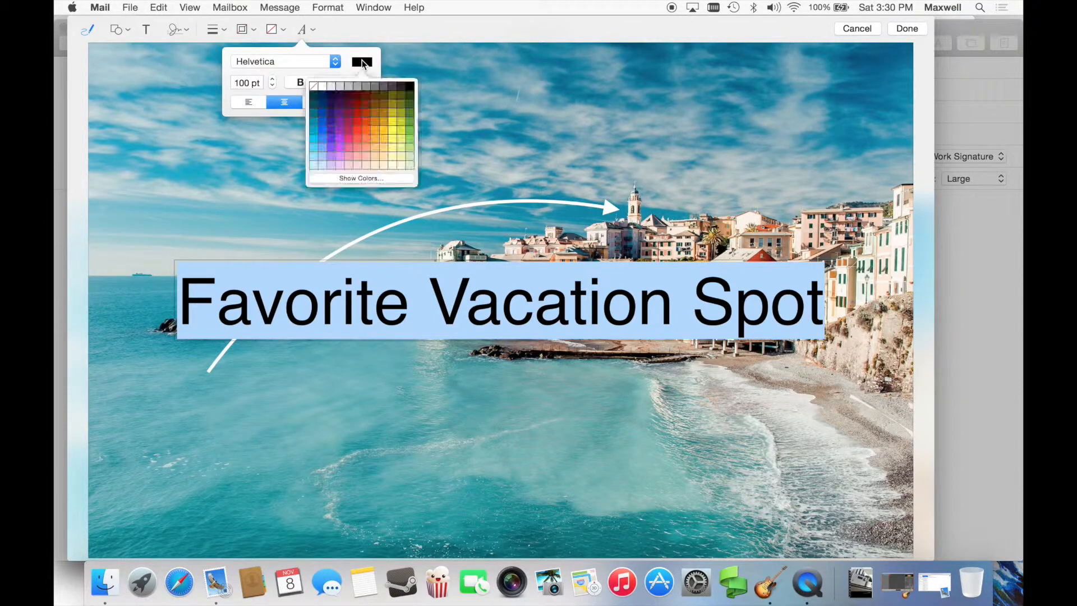
click(322, 87)
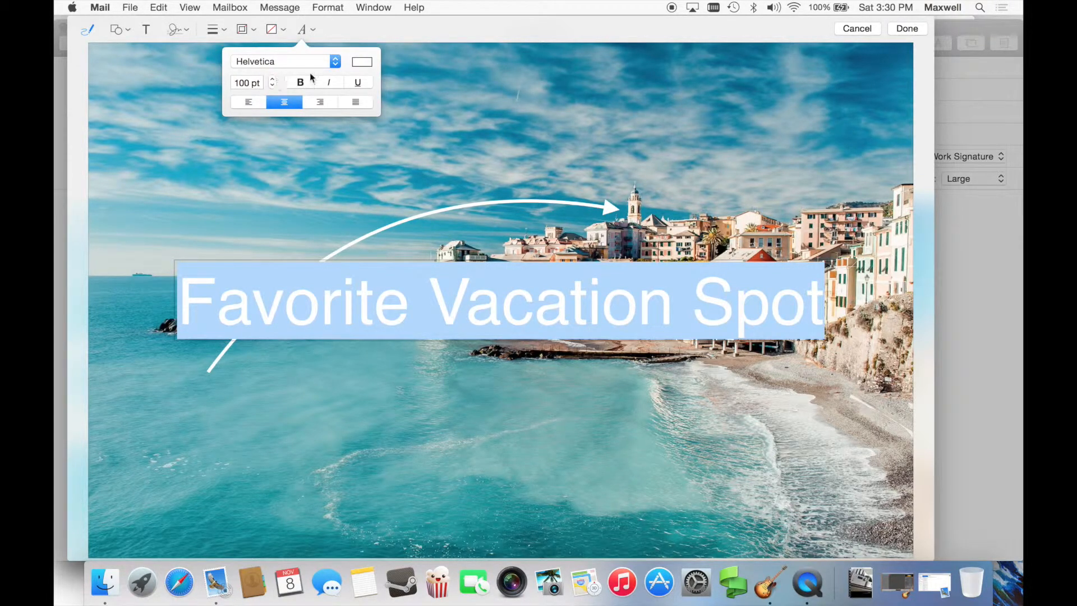
click(530, 196)
drag(480, 290, 494, 105)
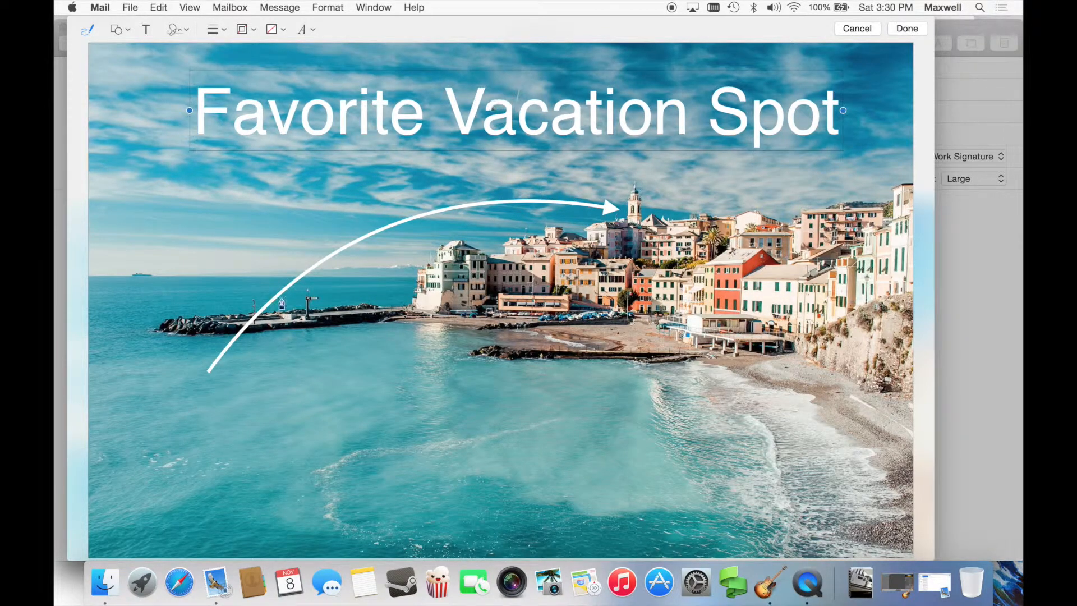
Add a second text box reading "This is where I stayed" and place it on the water below the arrow.
click(208, 372)
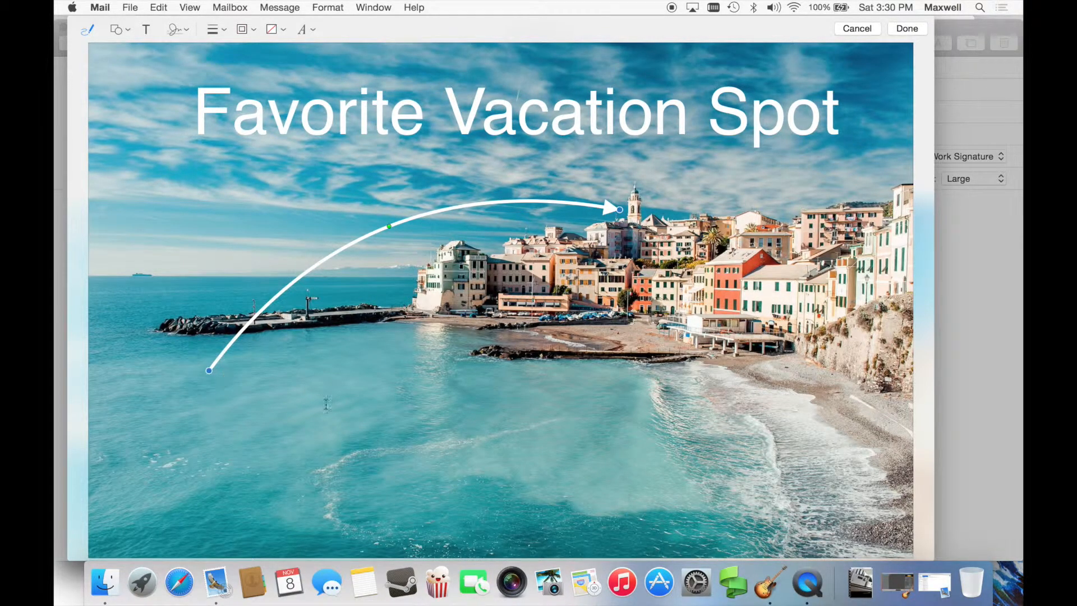
click(146, 30)
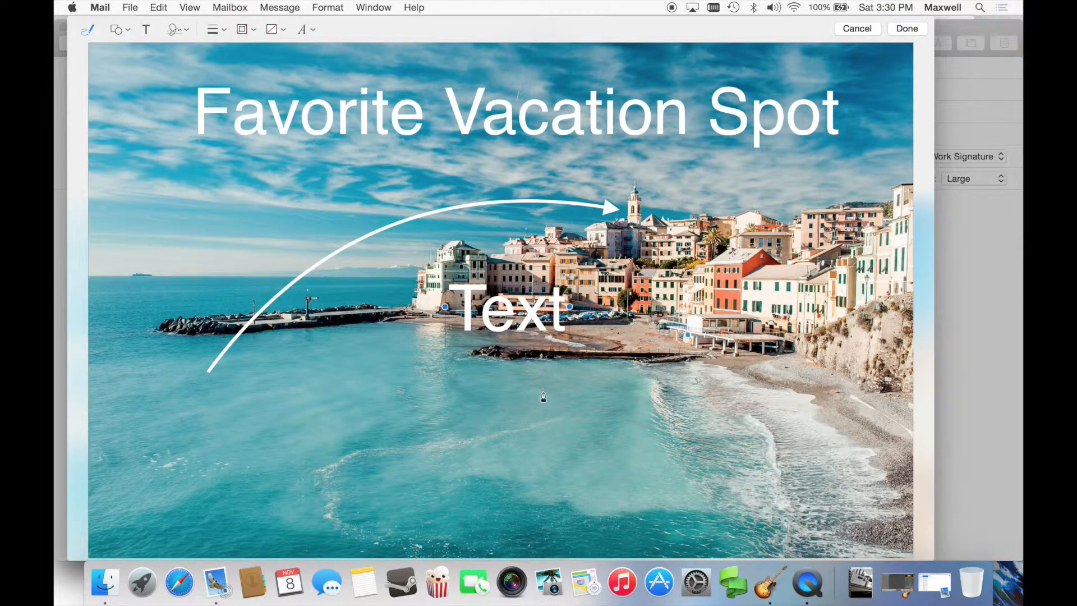
text(This is where I stayed)
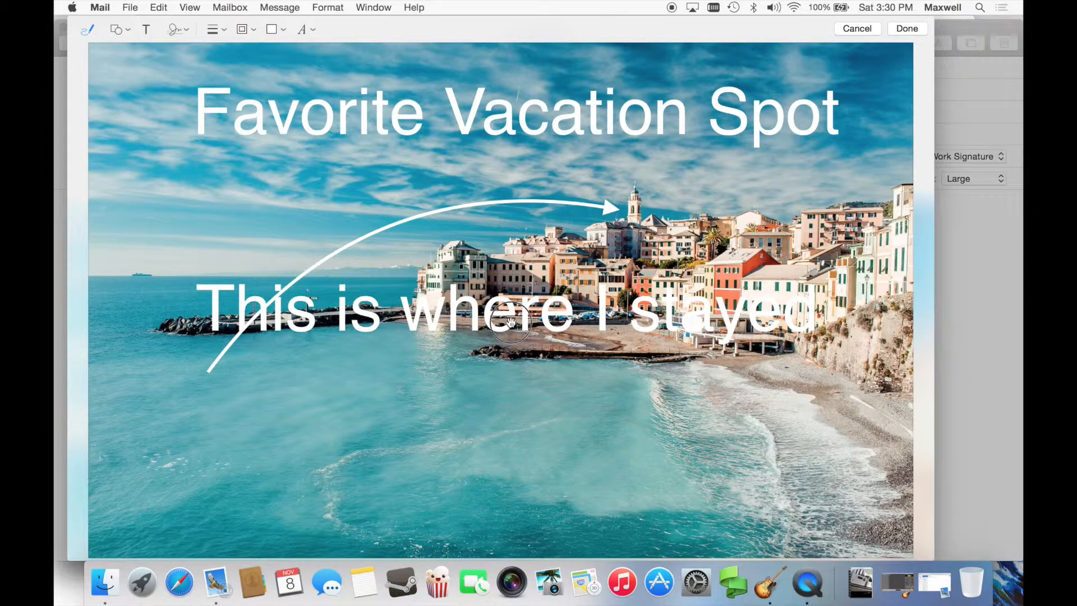
drag(508, 328, 450, 439)
Set the font size of the "This is where I stayed" caption to 60 pt.
double_click(451, 439)
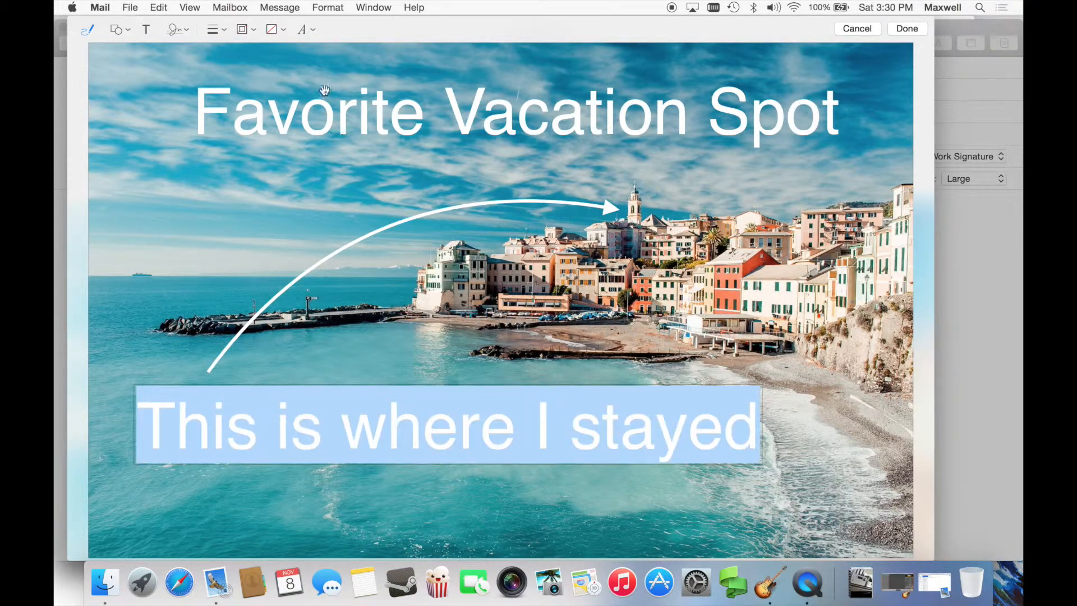
click(303, 29)
click(241, 82)
triple_click(241, 82)
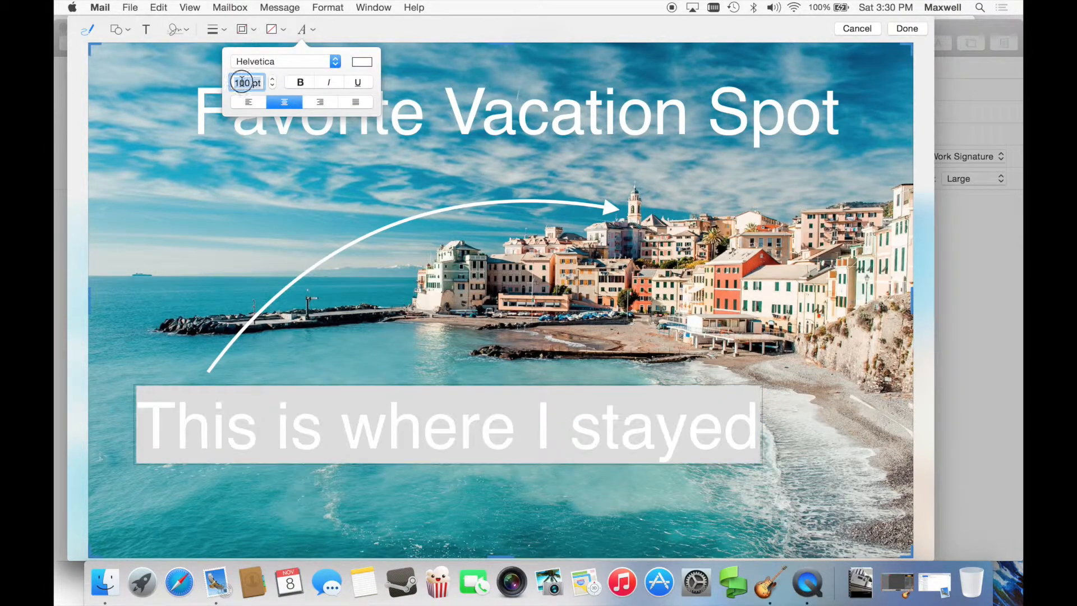
text(60)
key(Return)
click(485, 363)
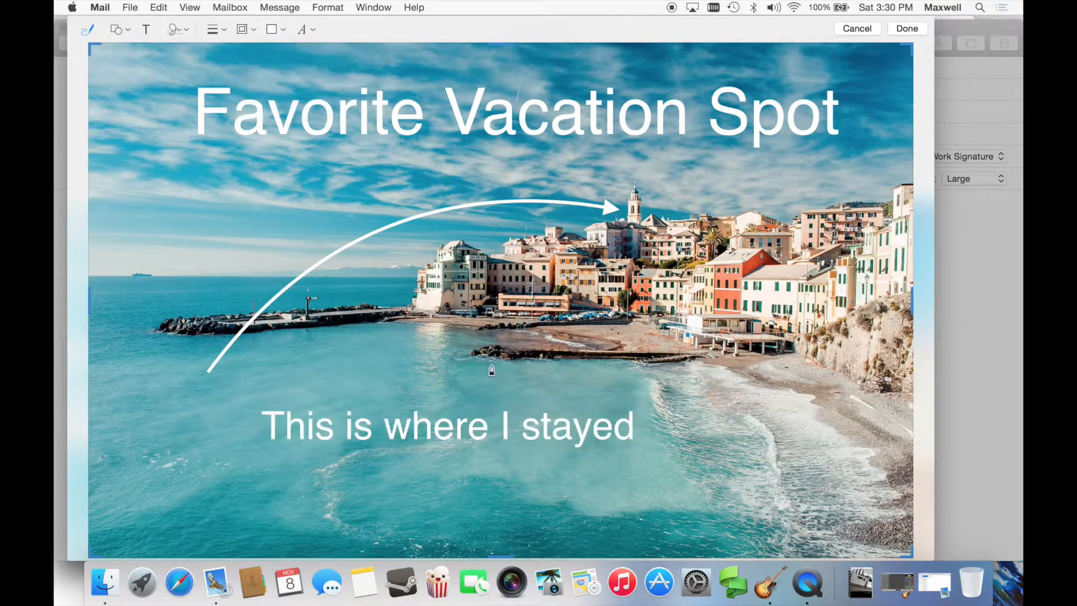
Move the arrow's tail just above the caption and bend its curve outward around the waterfront houses.
click(215, 361)
drag(209, 371, 428, 390)
drag(497, 271, 418, 235)
click(572, 387)
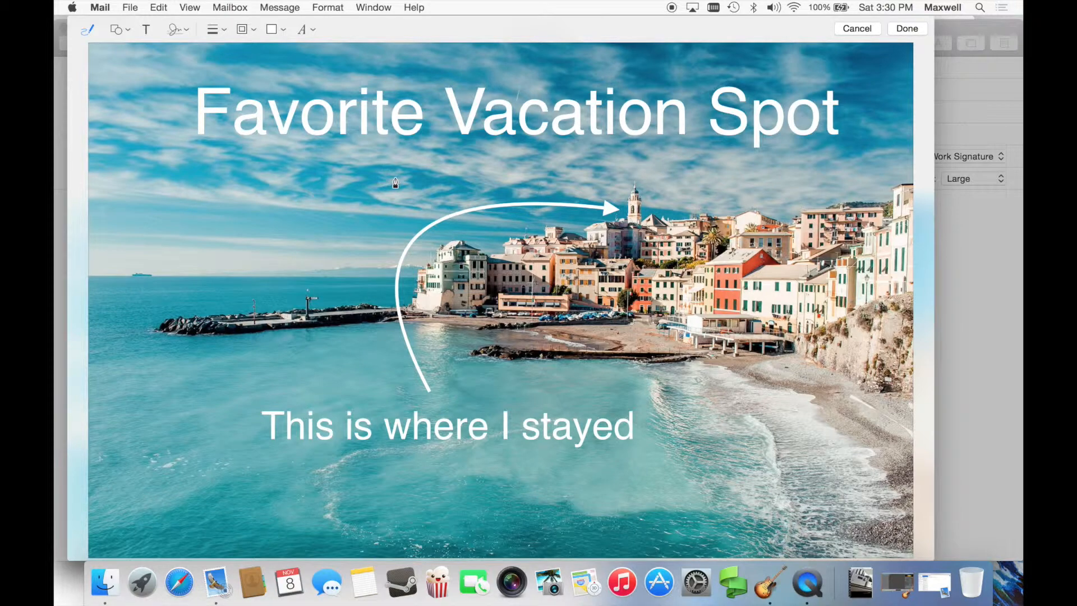
Add a speech bubble shape and place it in the sky above the jetty.
click(127, 30)
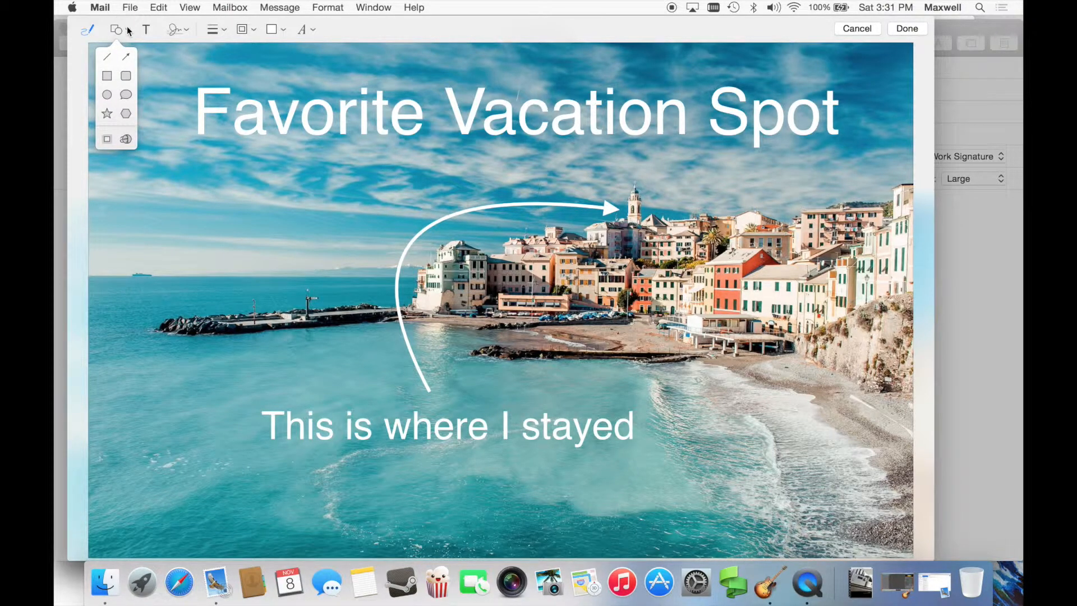
click(126, 95)
drag(482, 292, 193, 198)
Give the speech bubble a black outline and point its tail at the post on the jetty.
click(283, 31)
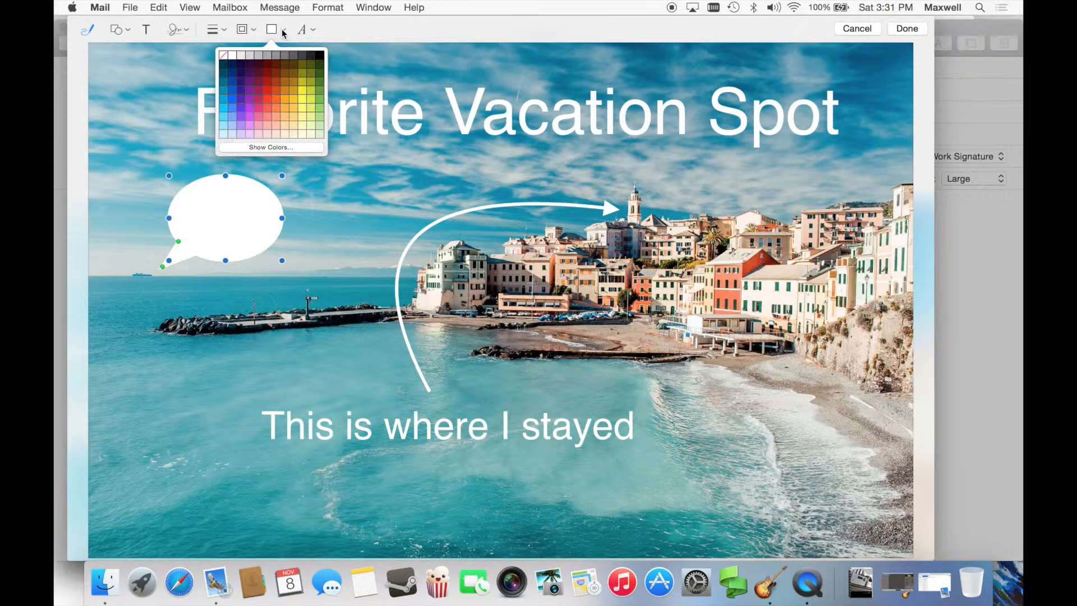
click(248, 31)
click(291, 56)
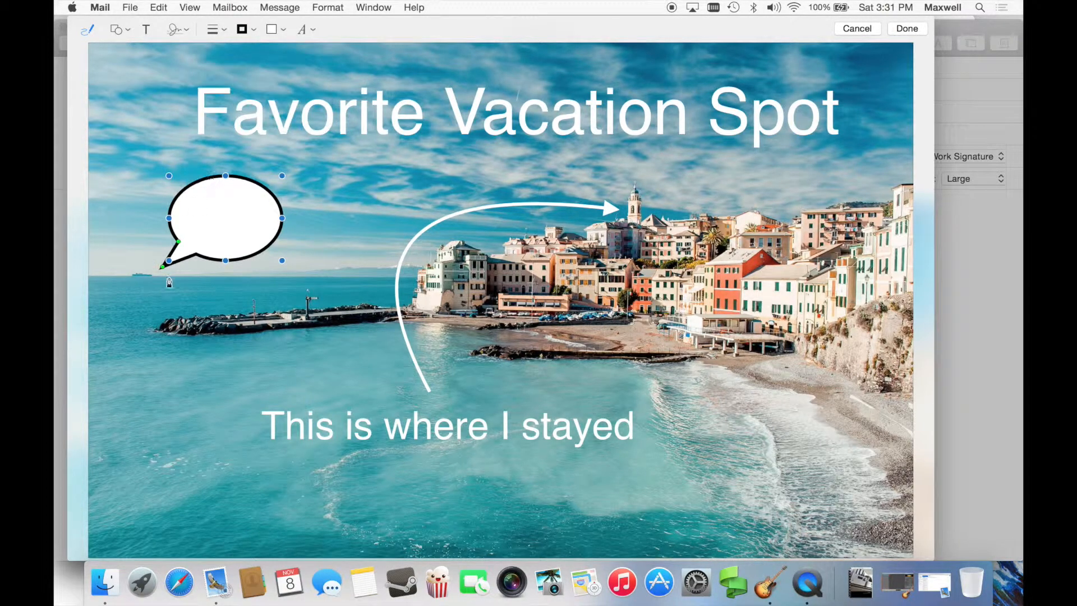
drag(163, 267, 303, 289)
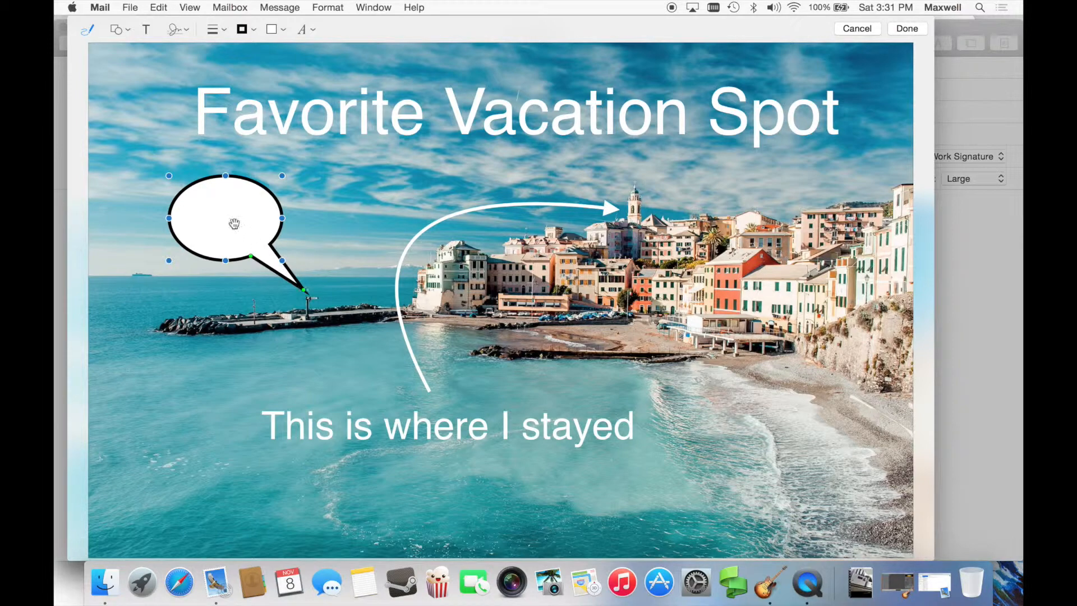
Enter "Test" in the speech bubble and color the text black.
double_click(230, 223)
text(Test)
key(super+a)
key(super+shift+c)
double_click(239, 215)
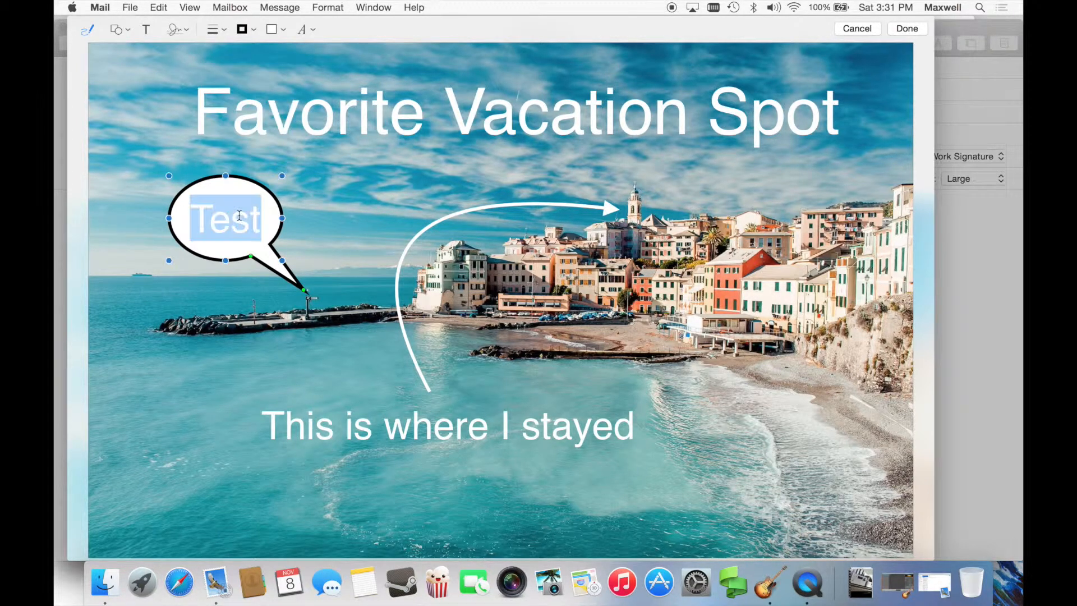
click(305, 29)
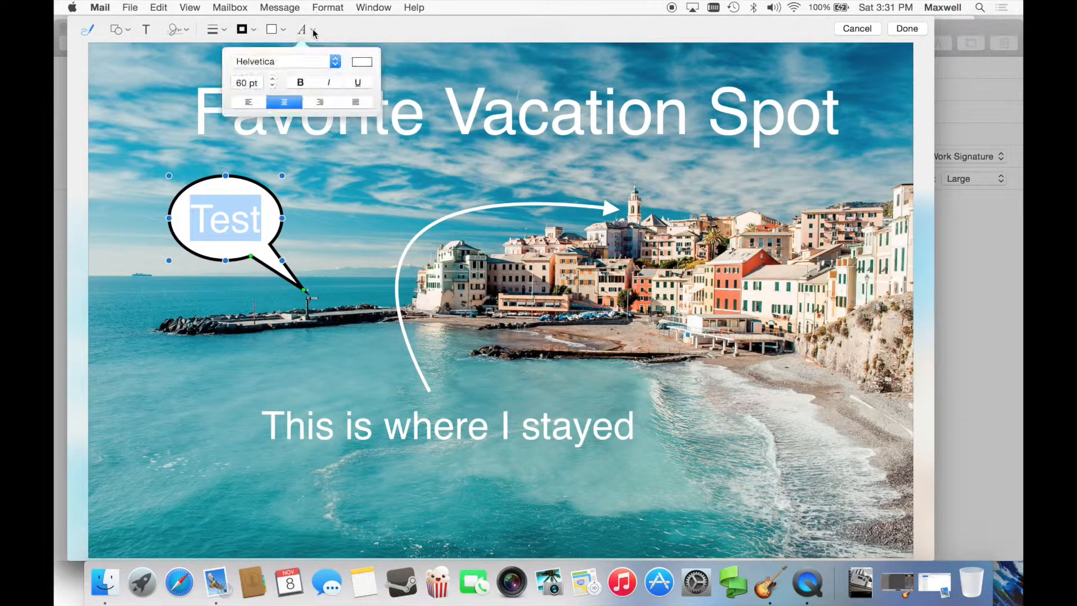
click(357, 62)
click(410, 87)
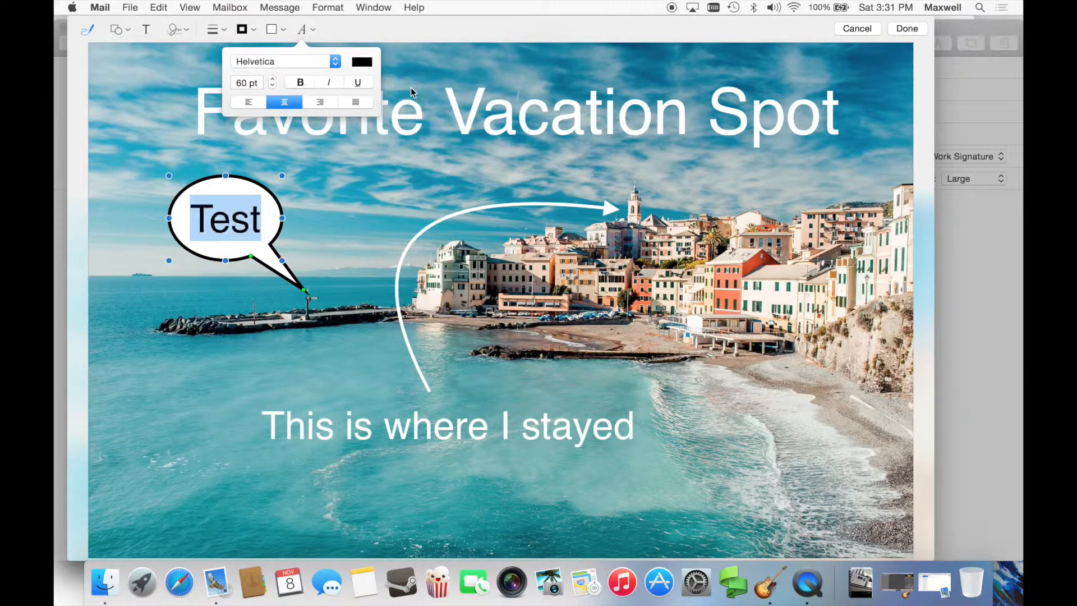
click(211, 324)
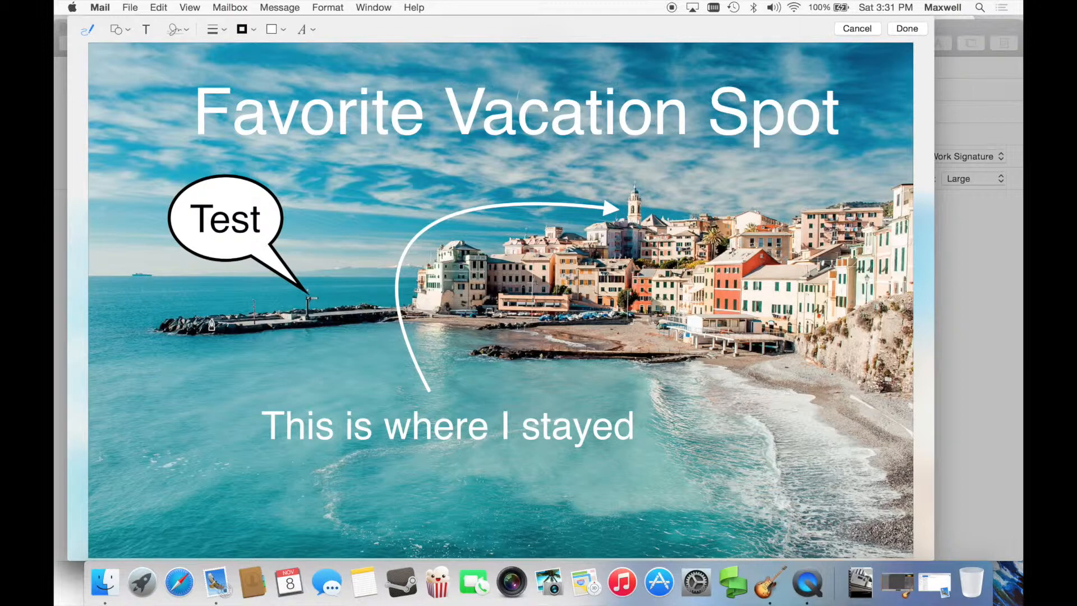
Insert the saved signature and place it over the surf in the image's lower-right corner.
click(179, 32)
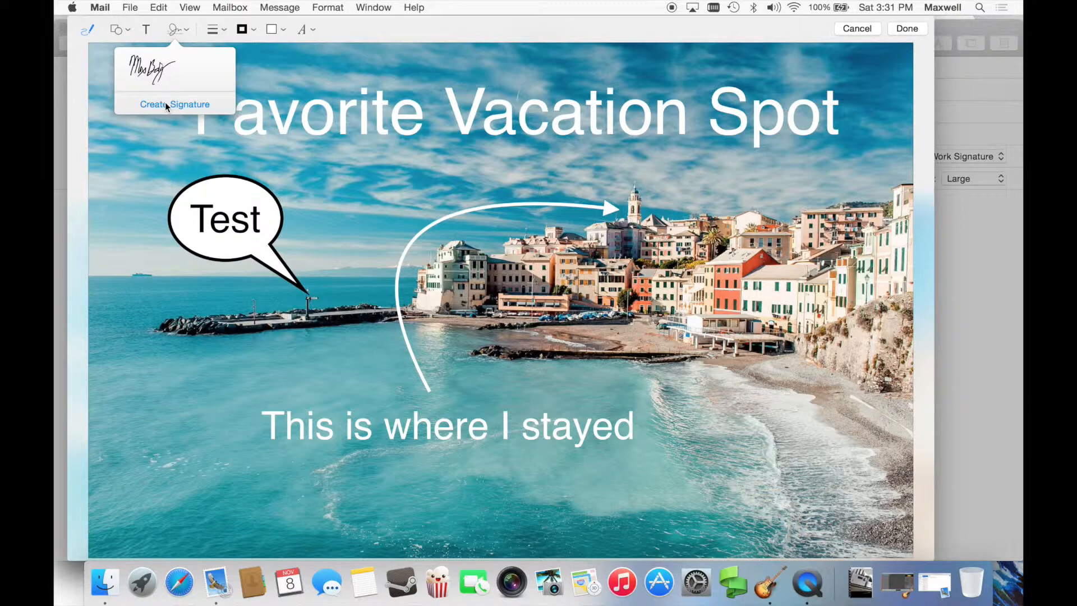
click(154, 72)
mouse_move(555, 320)
mouse_down()
mouse_move(432, 263)
mouse_move(204, 284)
mouse_move(203, 325)
mouse_move(277, 399)
mouse_move(424, 504)
mouse_move(280, 399)
mouse_up()
mouse_move(179, 353)
mouse_down()
mouse_move(298, 133)
mouse_move(497, 235)
mouse_move(749, 494)
mouse_move(746, 456)
mouse_move(775, 481)
mouse_up()
click(606, 322)
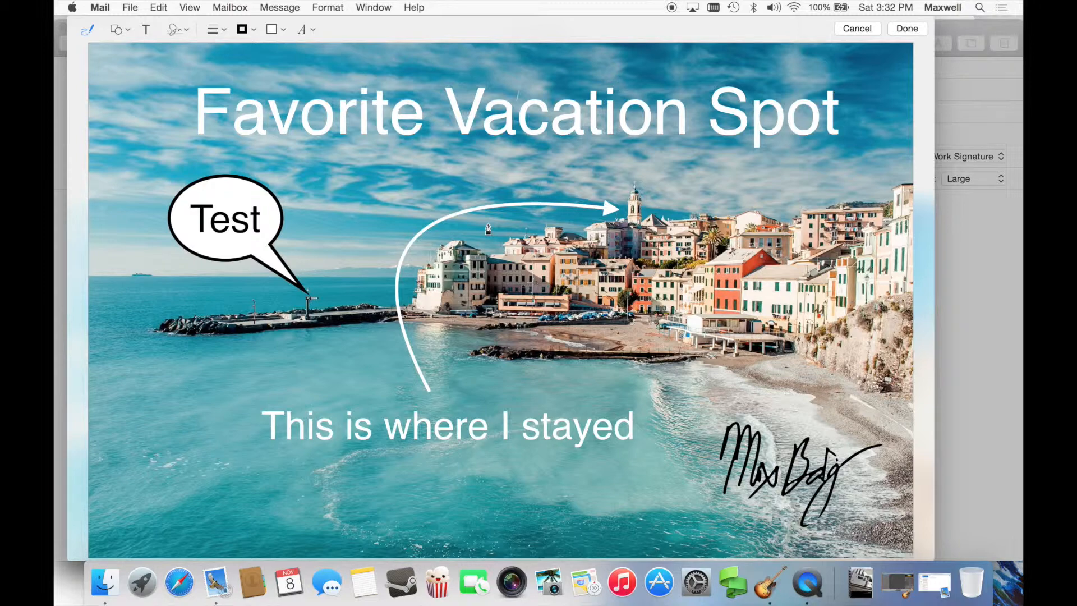
Apply the markup to the message and look at the attachment options for the annotated image.
click(918, 29)
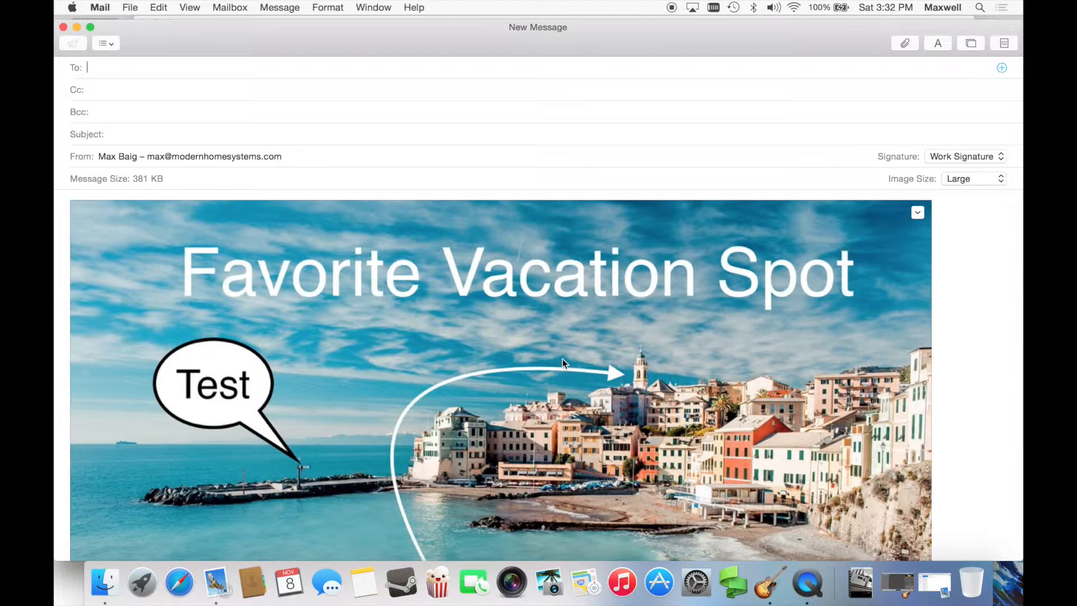
scroll(561, 358, down, 2)
right_click(562, 362)
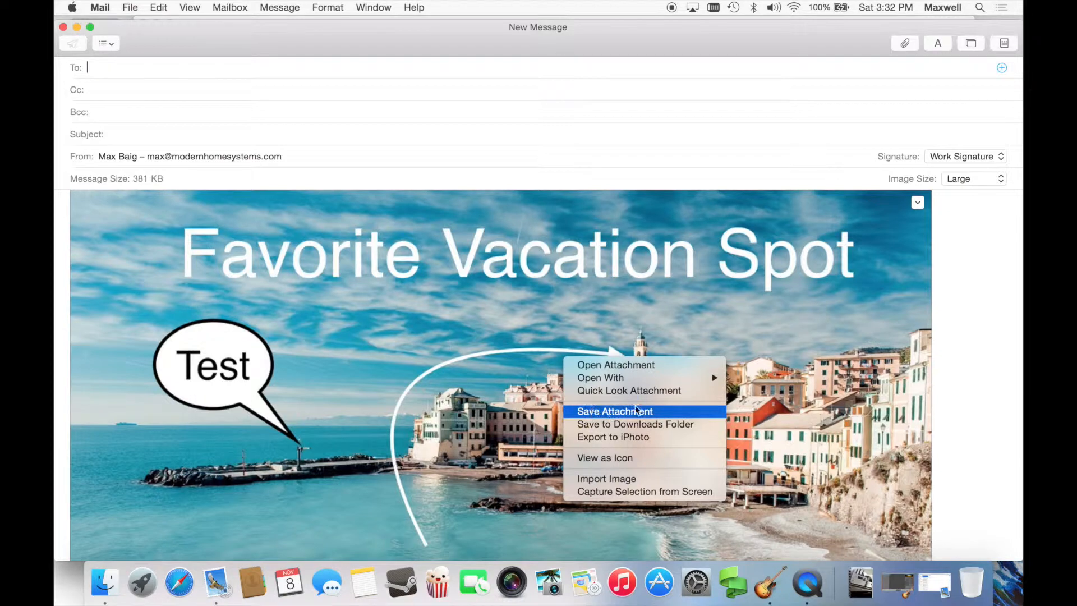
click(979, 394)
scroll(978, 385, down, 3)
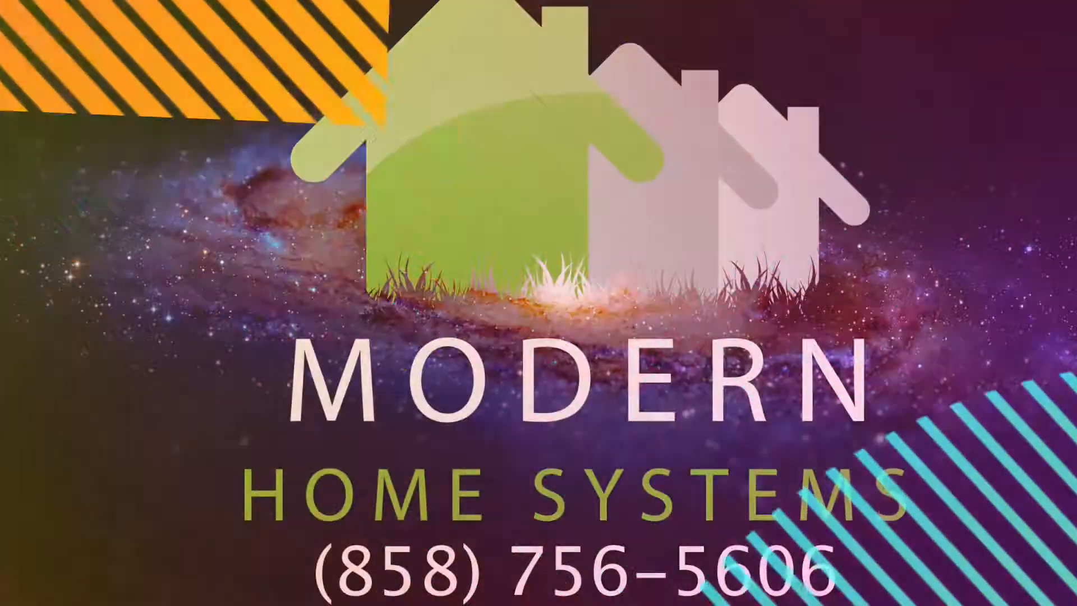